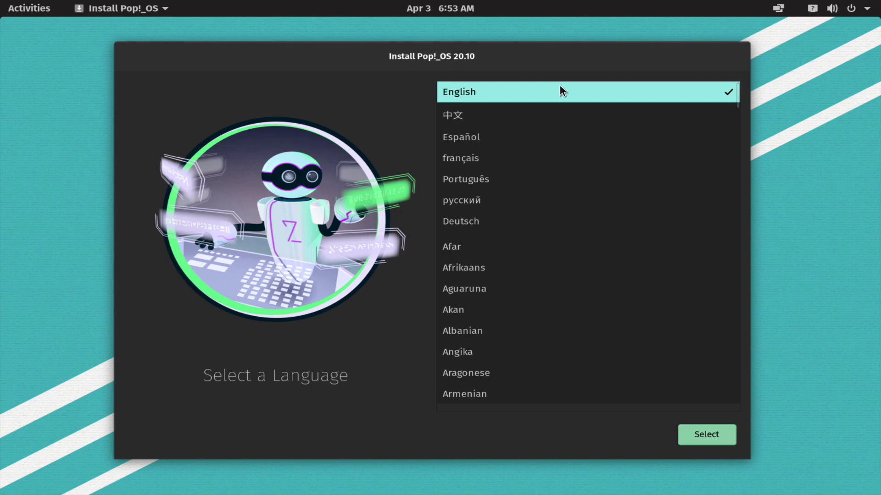
Choose English with the United States of America region as the system language
click(528, 90)
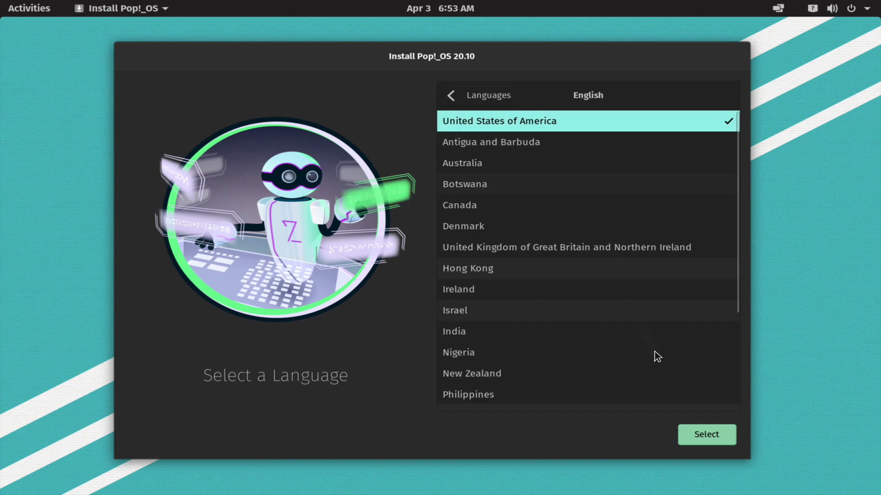
click(702, 435)
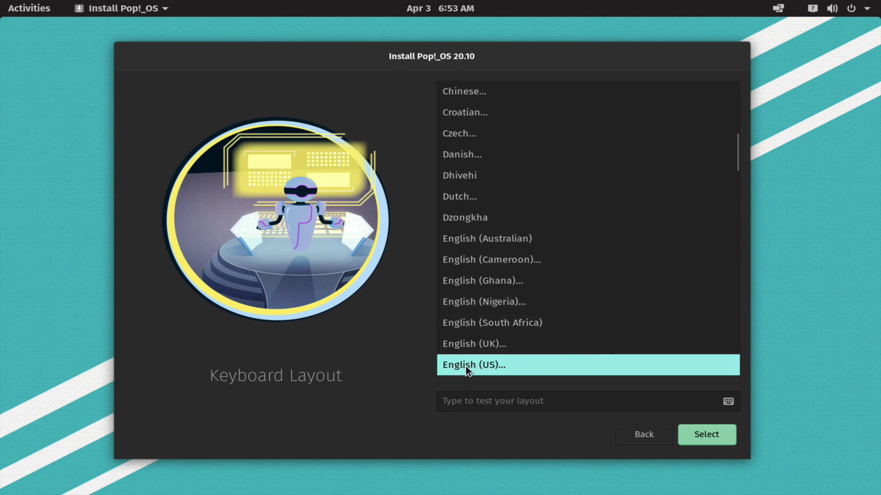
Use the Default English (US) keyboard layout
click(718, 438)
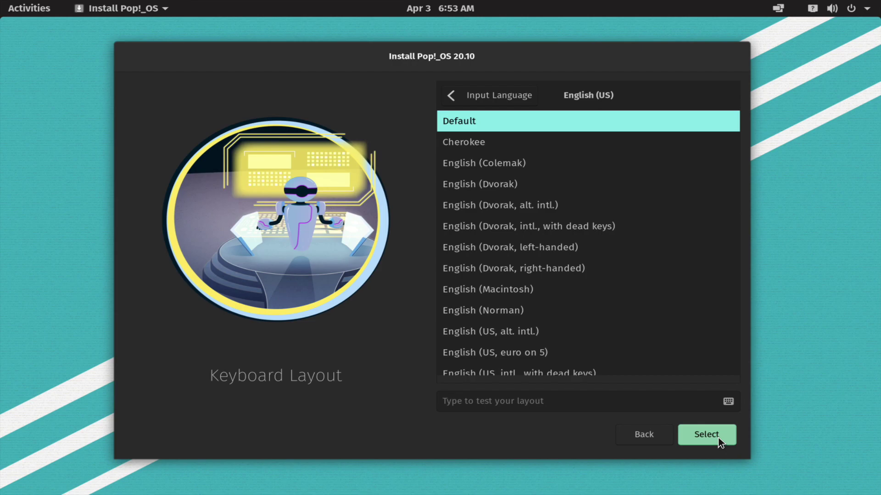
click(706, 434)
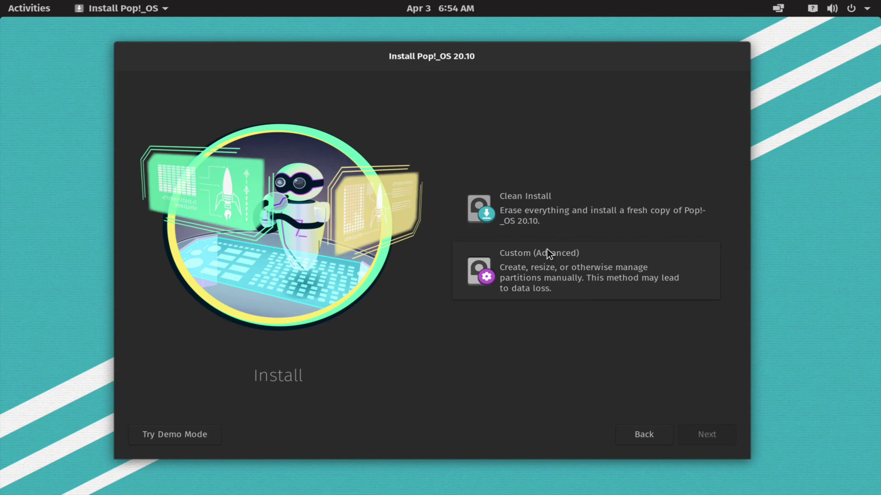
Select the Clean Install option and proceed with it
click(543, 214)
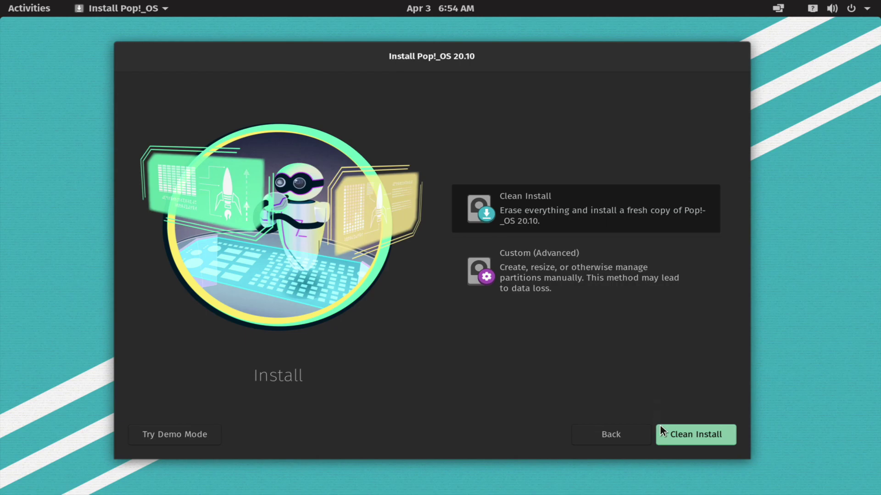
click(684, 438)
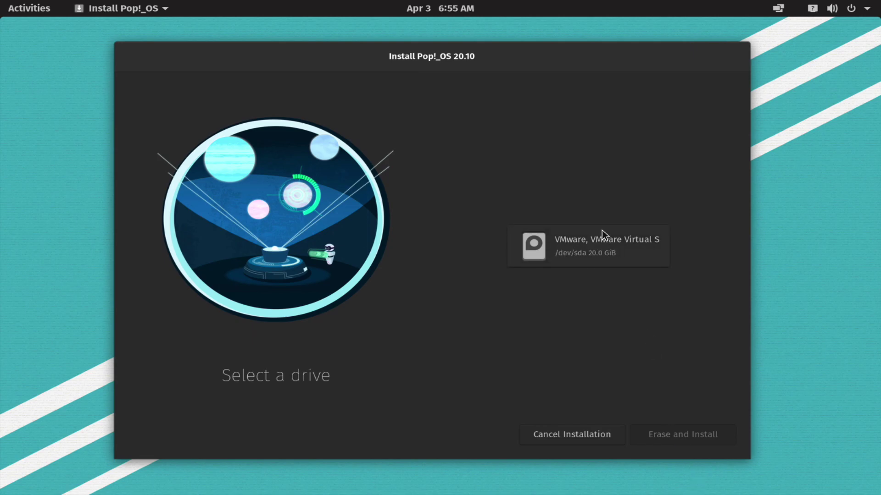
Pick the 20.0 GiB VMware Virtual drive /dev/sda and choose Erase and Install
click(610, 252)
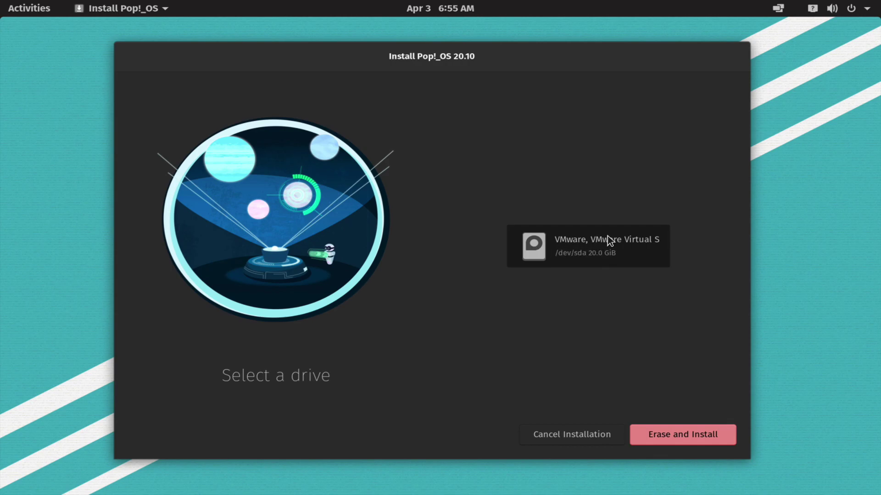
click(667, 436)
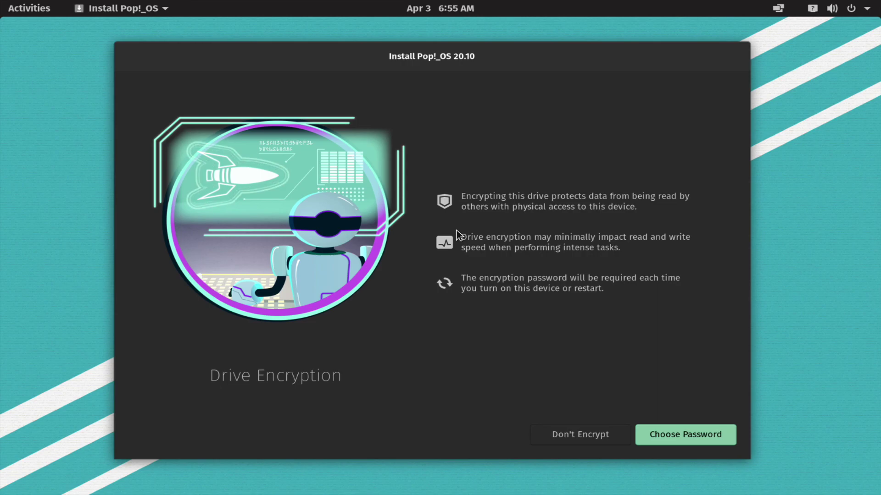
Skip drive encryption with Don't Encrypt and let the installation complete
click(572, 436)
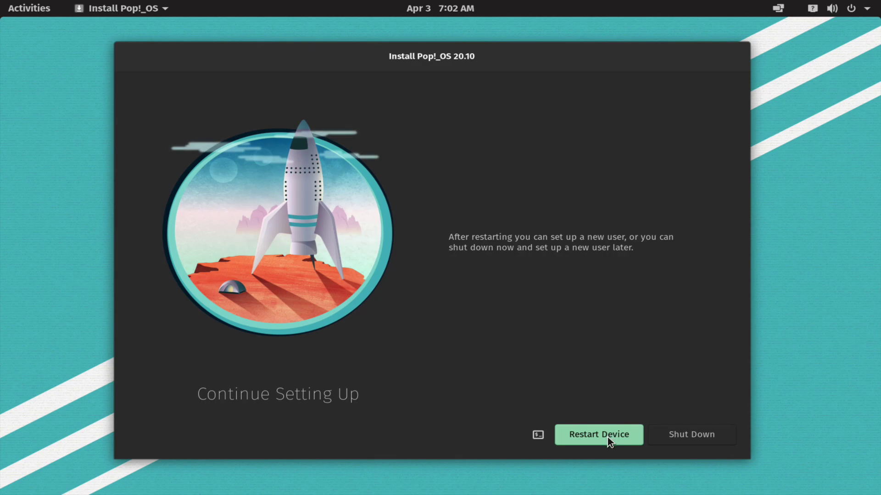
Restart the device to boot into the freshly installed Pop!_OS
click(607, 436)
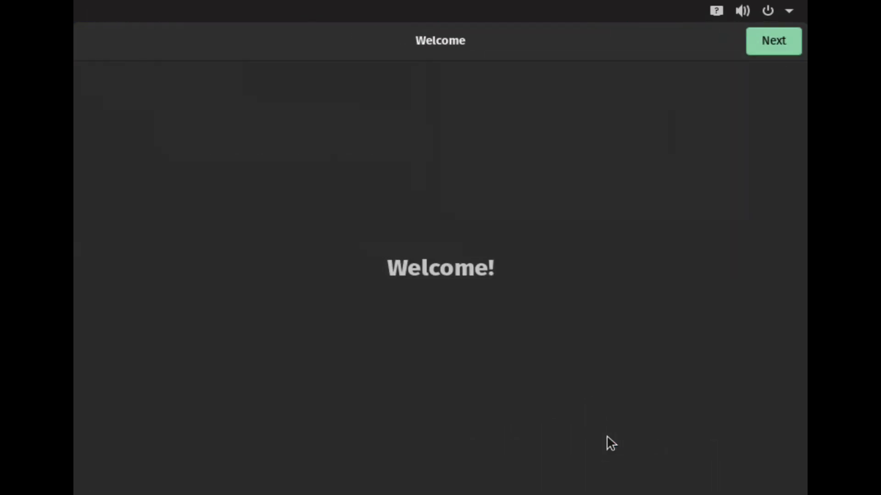
Go past Welcome, Typing (English (US)) and Privacy with Location Services on to the Time Zone page
click(778, 11)
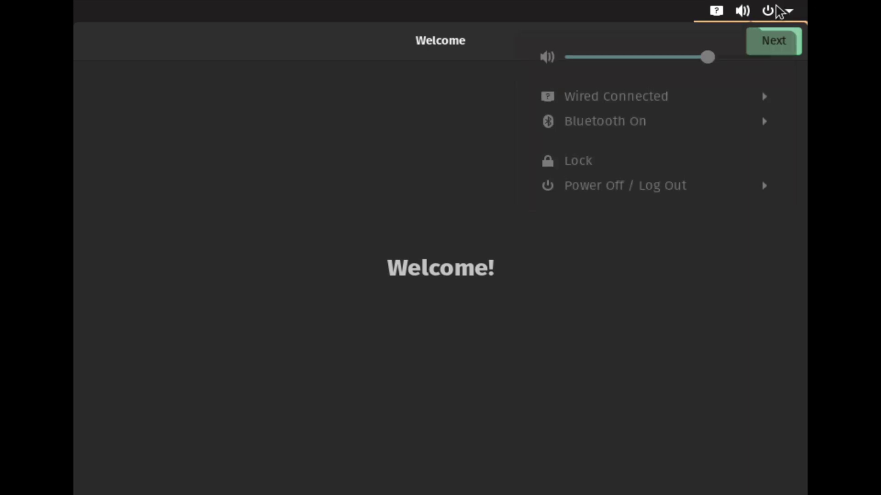
click(778, 11)
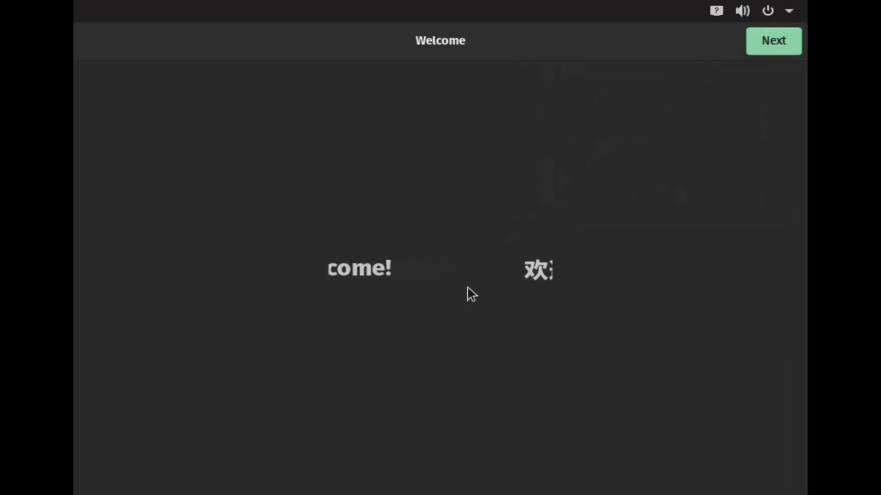
click(768, 41)
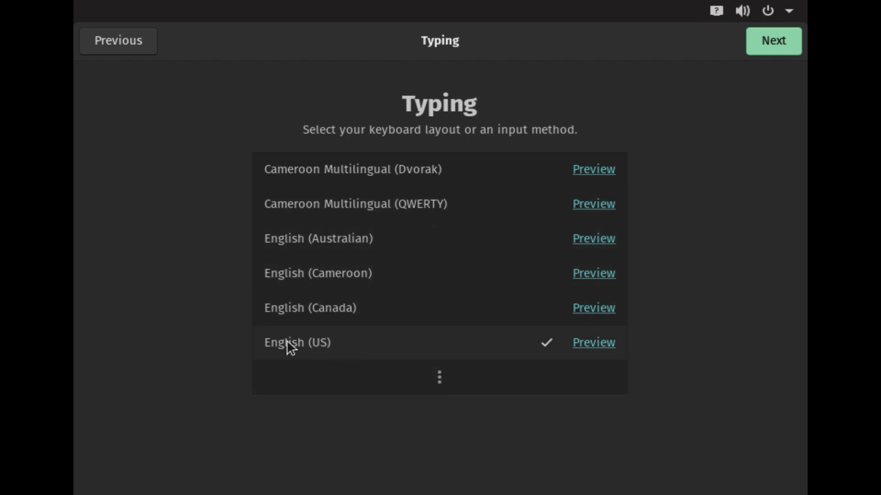
click(758, 42)
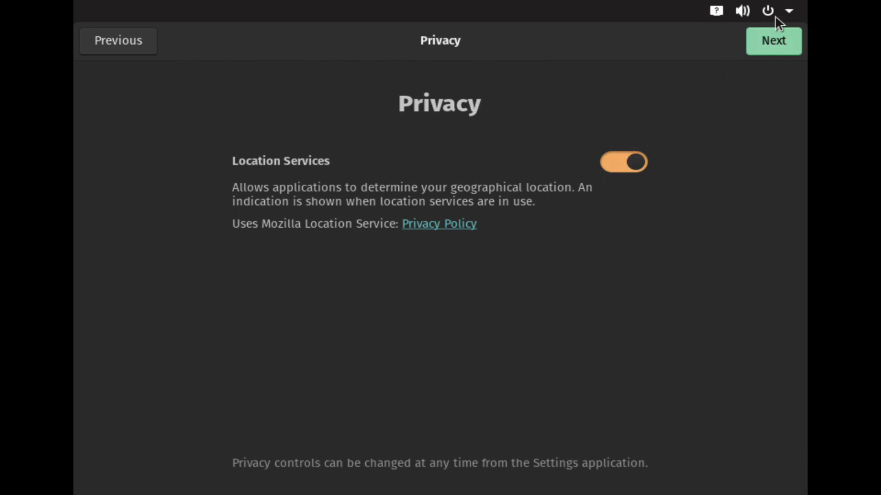
click(773, 41)
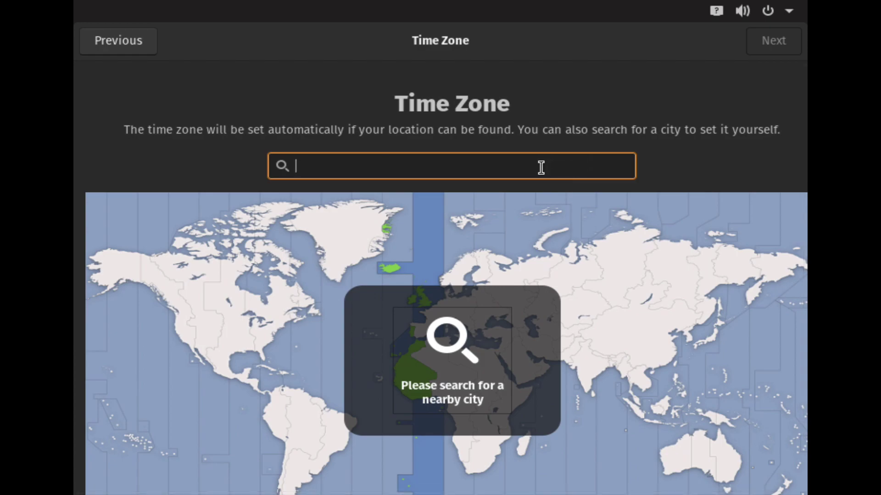
Search 'Dhaka' and set the time zone to Dhaka, Bangladesh (UTC+06), briefly trying Macau
text(Dhaka, Bangladesh)
key(Return)
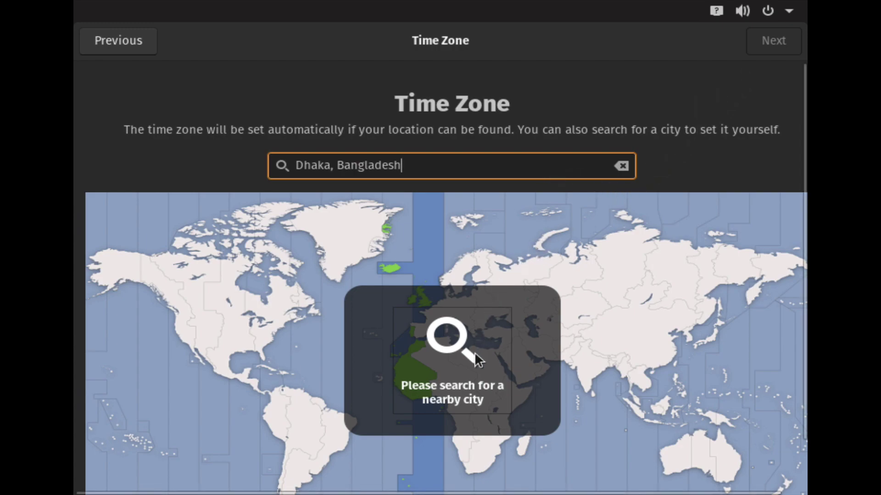
click(610, 360)
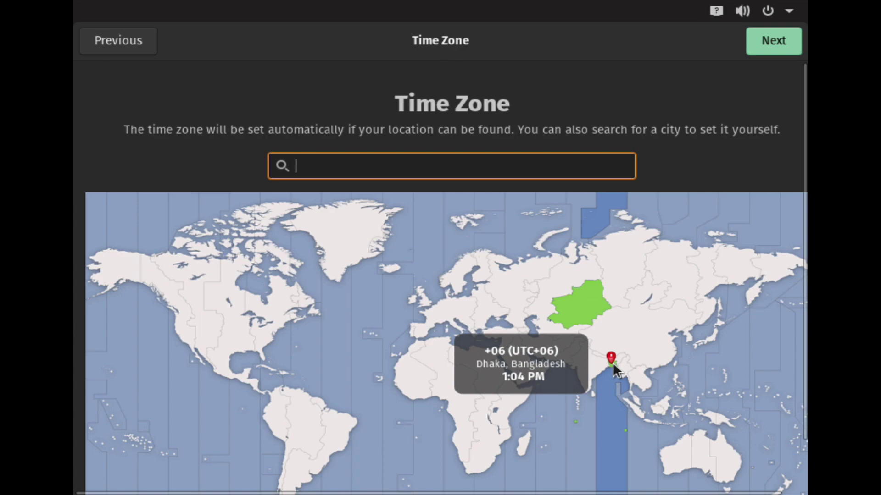
click(647, 352)
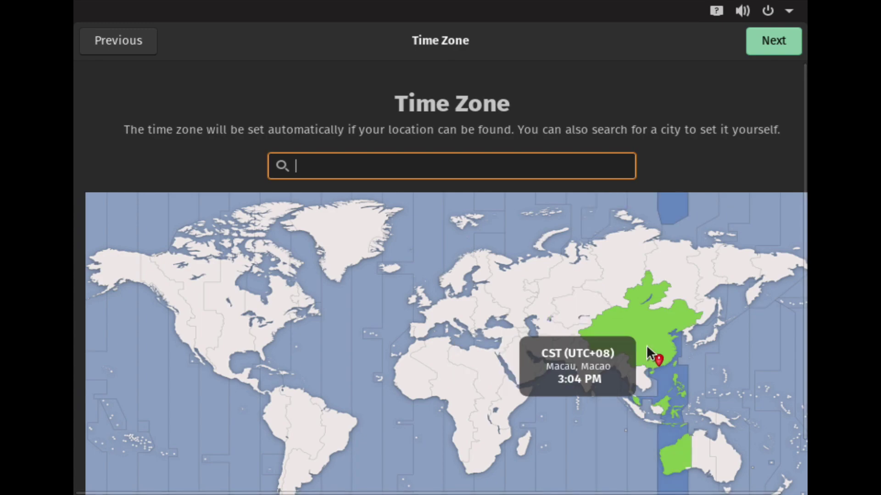
click(615, 370)
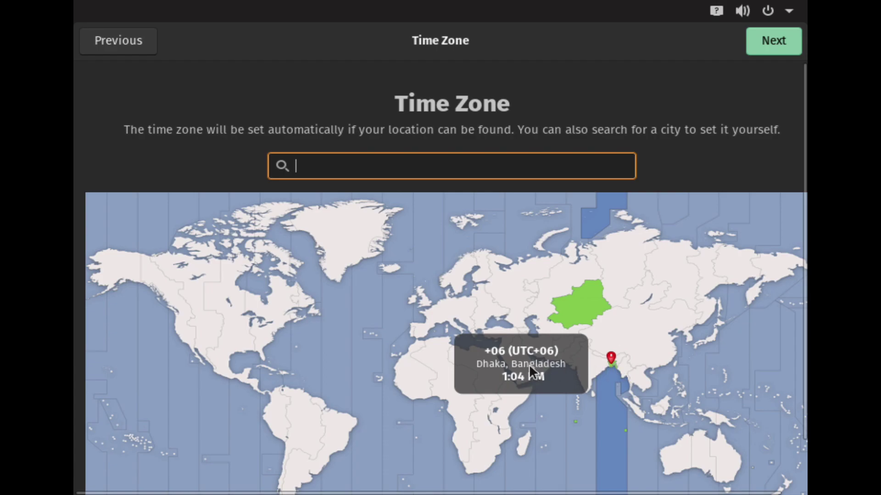
Accept Dhaka as the time zone and browse the Online Accounts list
click(766, 40)
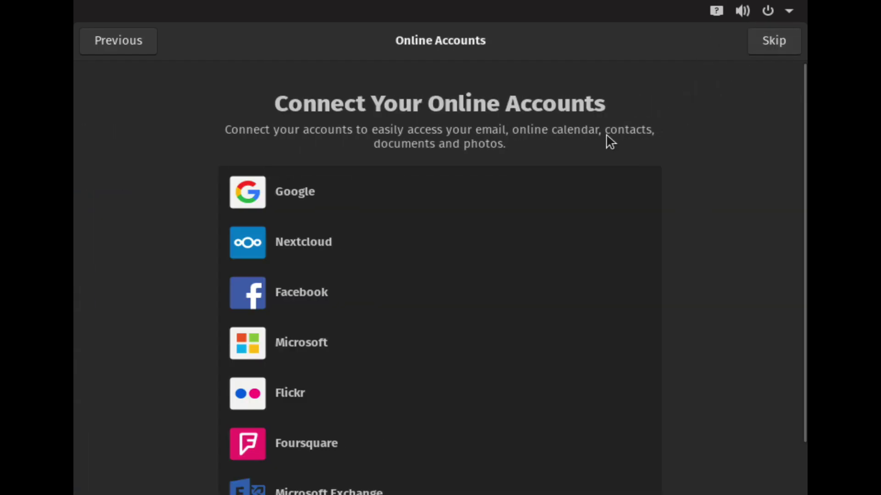
scroll(572, 161, down, 5)
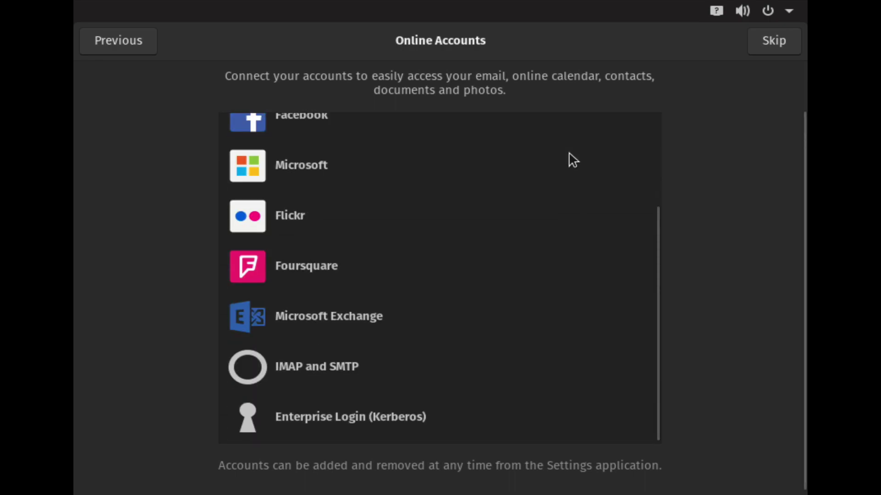
scroll(572, 160, up, 3)
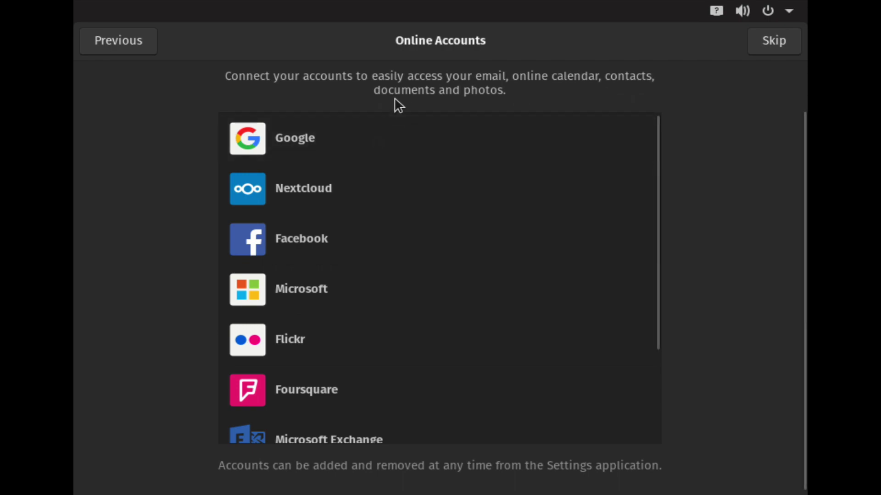
Skip online accounts and enter the user's full name, letting the username auto-fill
click(751, 41)
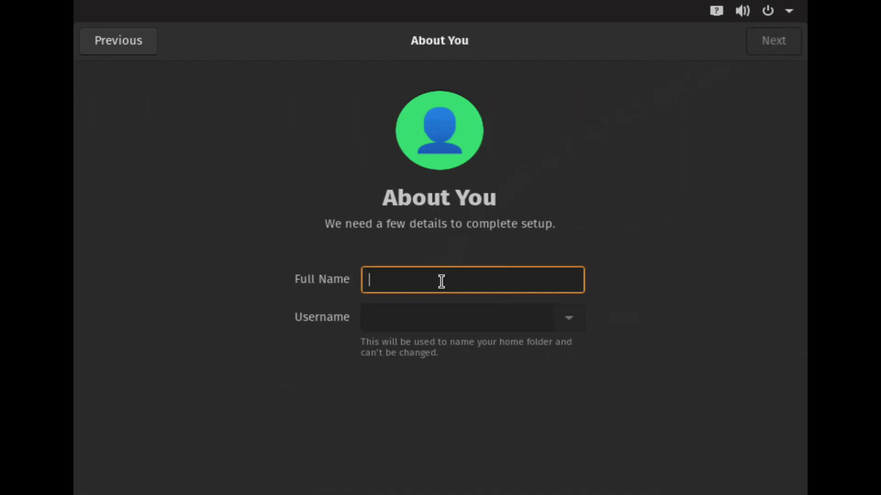
text(Fahim)
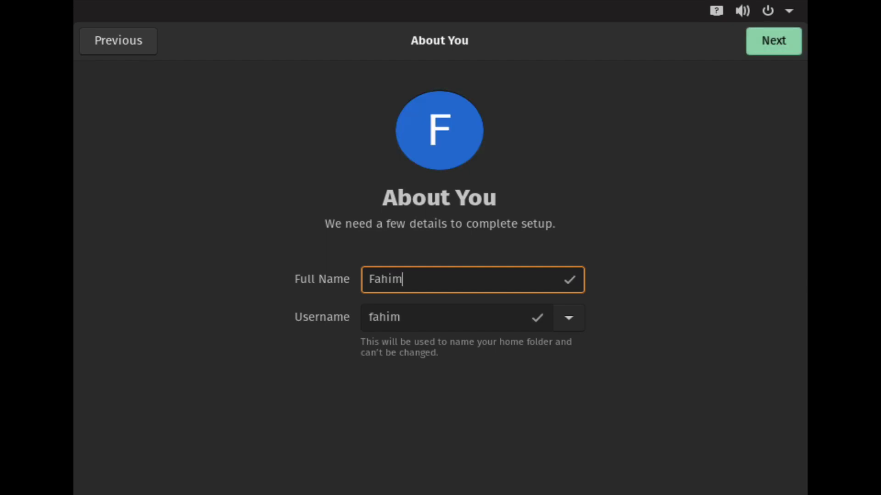
click(414, 317)
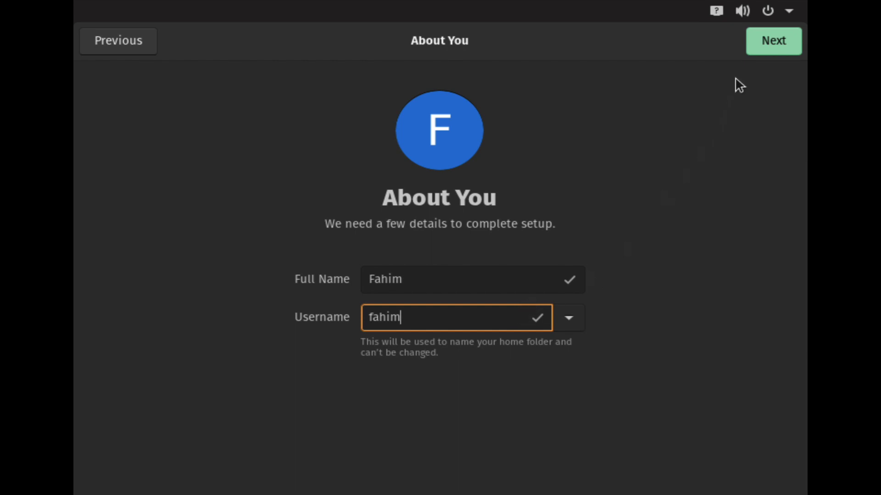
View the profile picture choices without changing the avatar, then select the full name and username
click(422, 135)
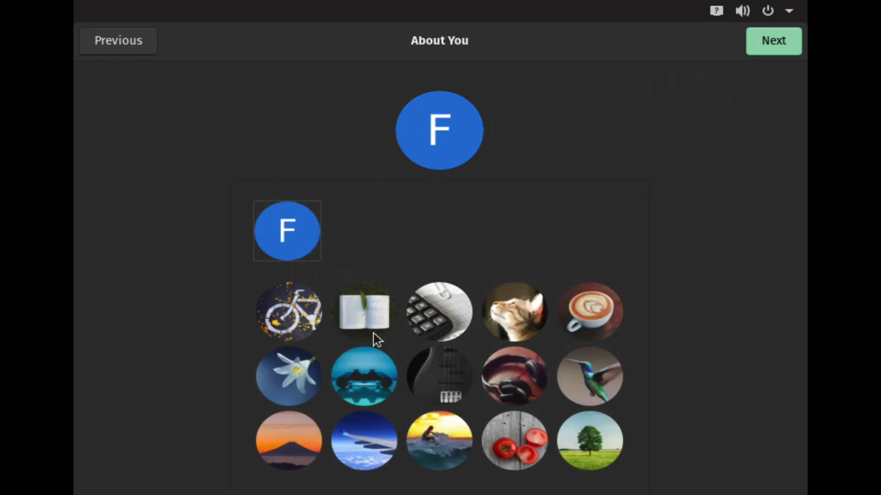
click(461, 134)
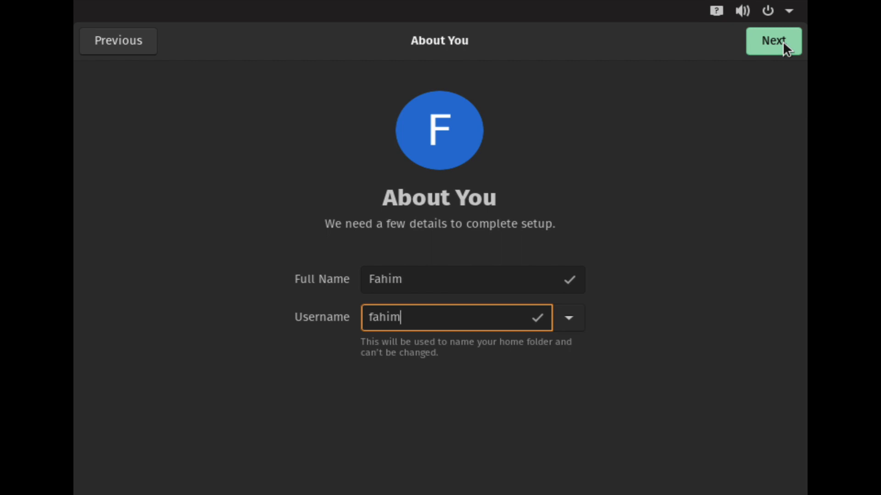
click(391, 277)
double_click(391, 279)
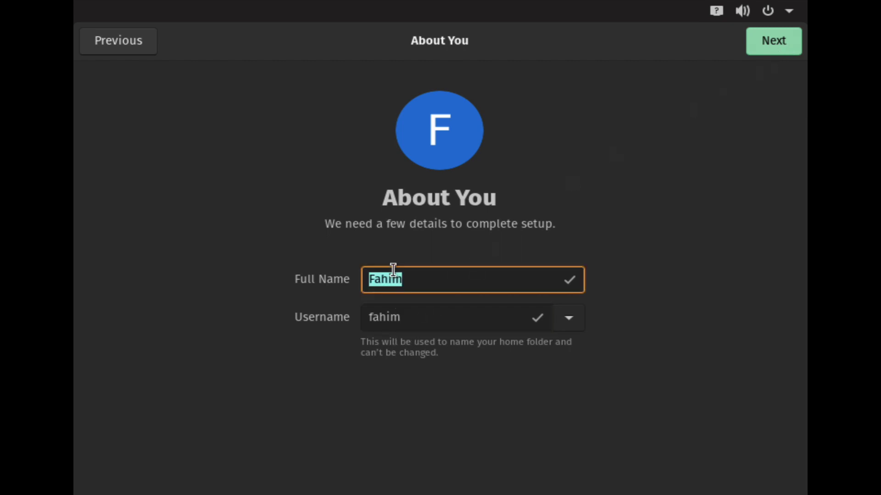
double_click(387, 309)
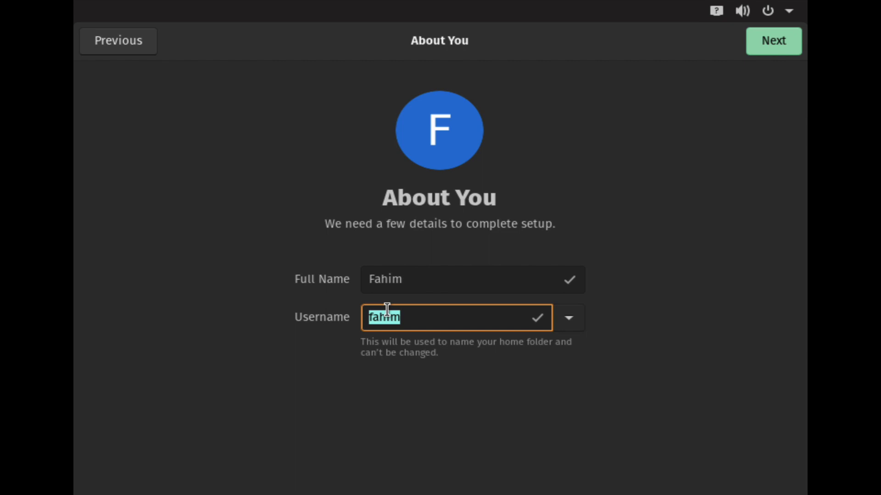
Set and confirm a matching account password, then finish setup with Start Using Pop!_OS
click(770, 47)
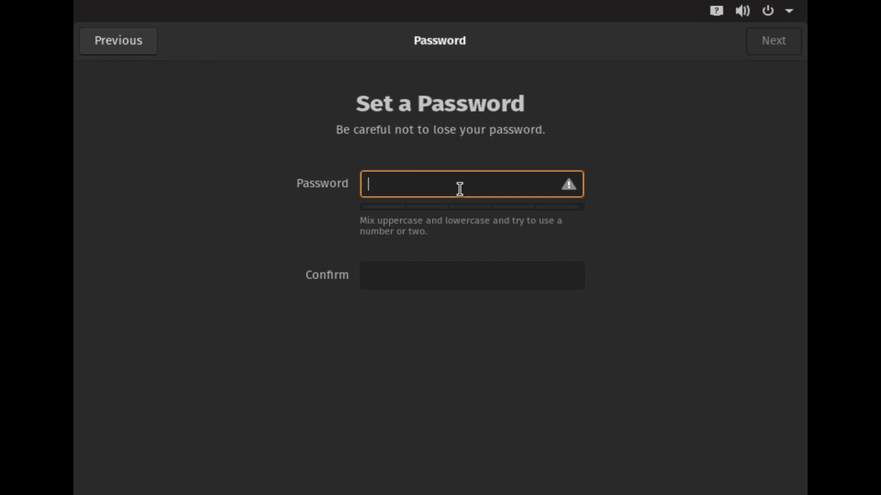
text(•••••)
key(Tab)
text(•••••)
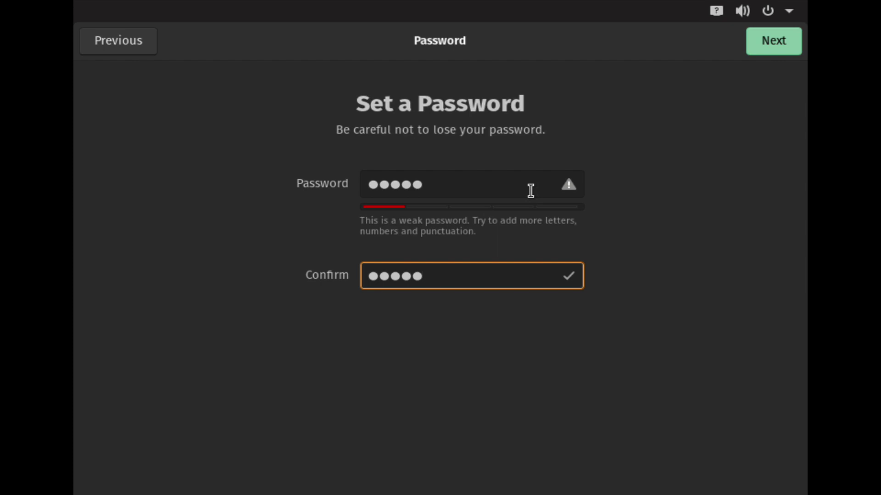
click(770, 52)
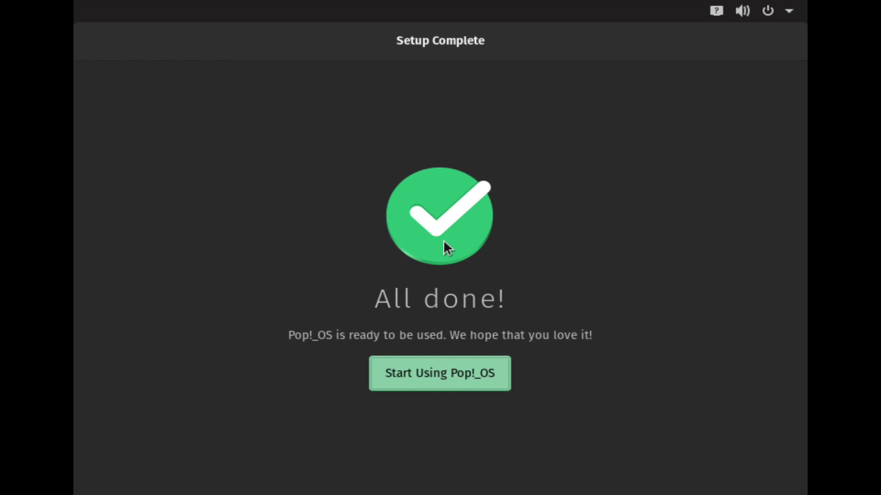
click(430, 371)
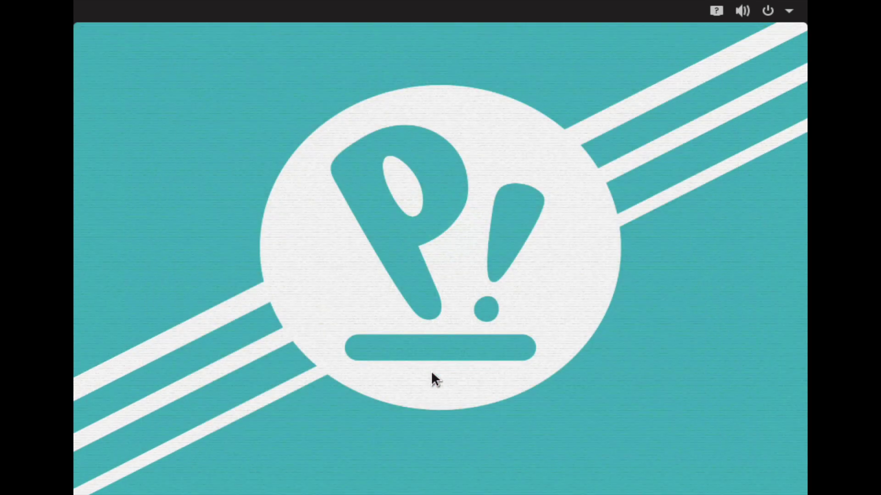